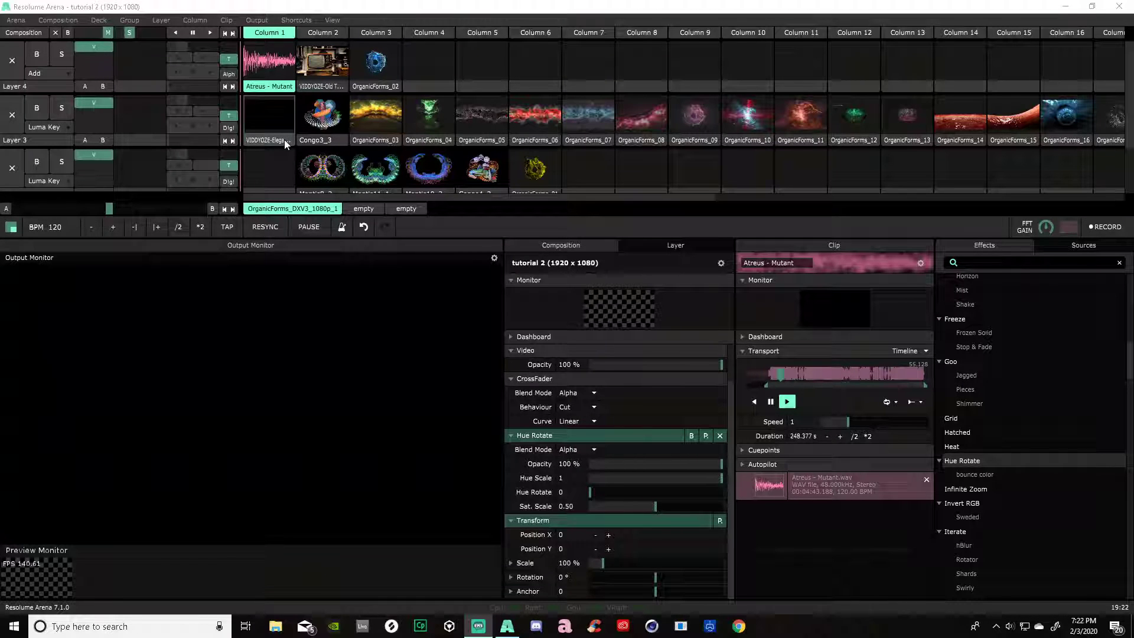
# - Move the Elegant Floor titles clip into Layer 4
pyautogui.scroll(-1, 362, 134)
pyautogui.scroll(1, 311, 164)
pyautogui.moveTo(261, 140); pyautogui.dragTo(394, 82)
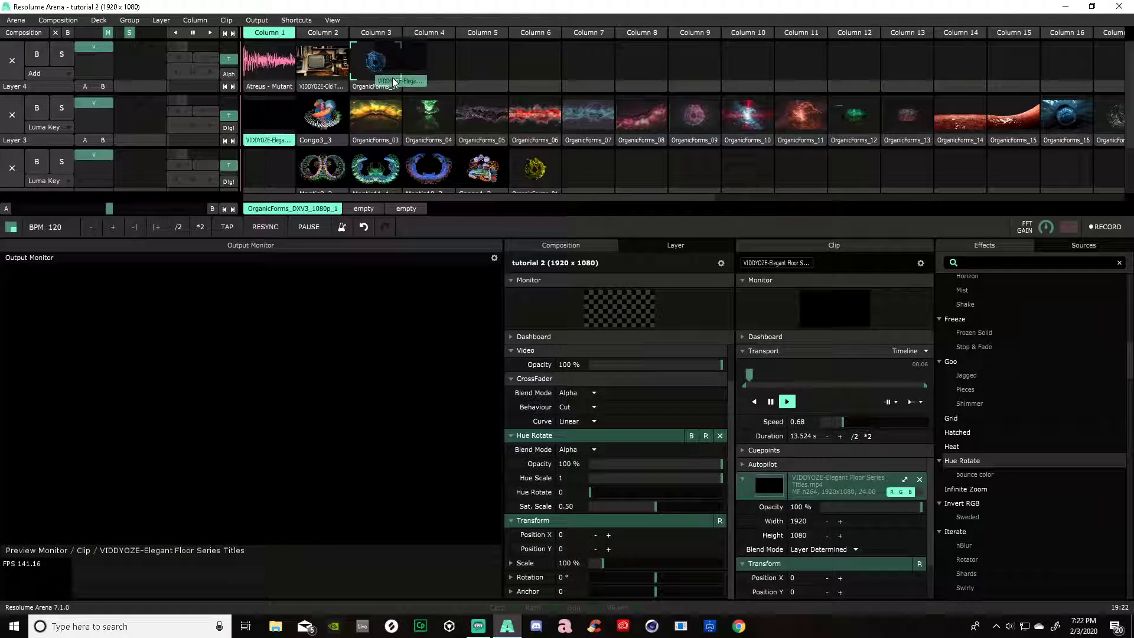
# - Place Congo3_3, Mantis8_2 and OrganicForms_25 in Column 1 of Layers 3, 2 and 1
pyautogui.scroll(-1, 425, 148)
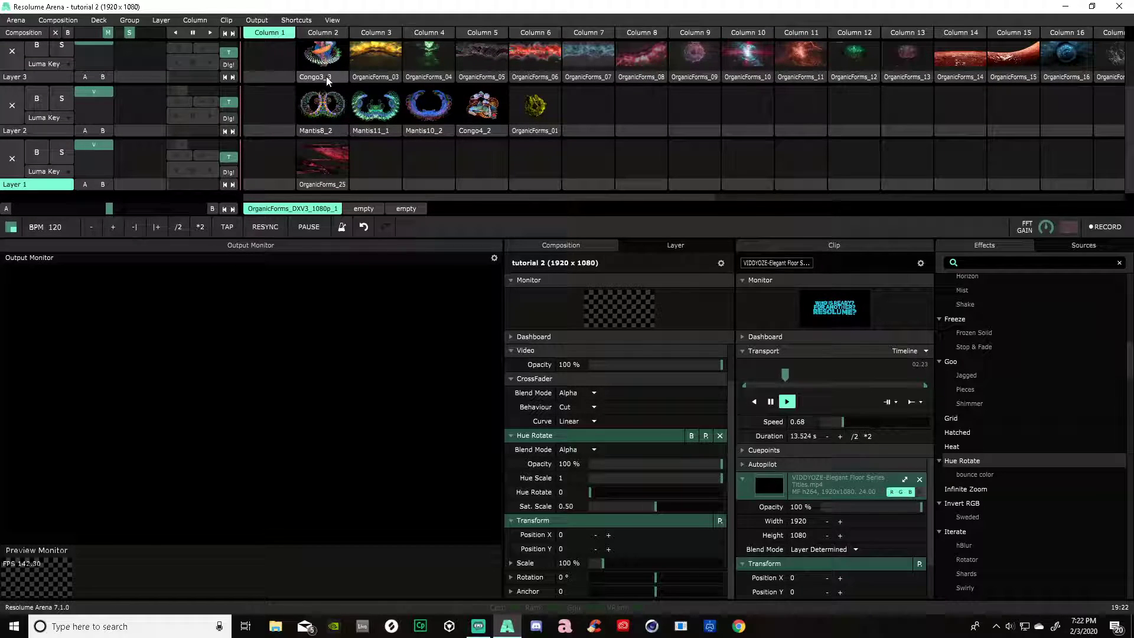
pyautogui.moveTo(326, 77); pyautogui.dragTo(275, 73)
pyautogui.moveTo(328, 135); pyautogui.dragTo(269, 129)
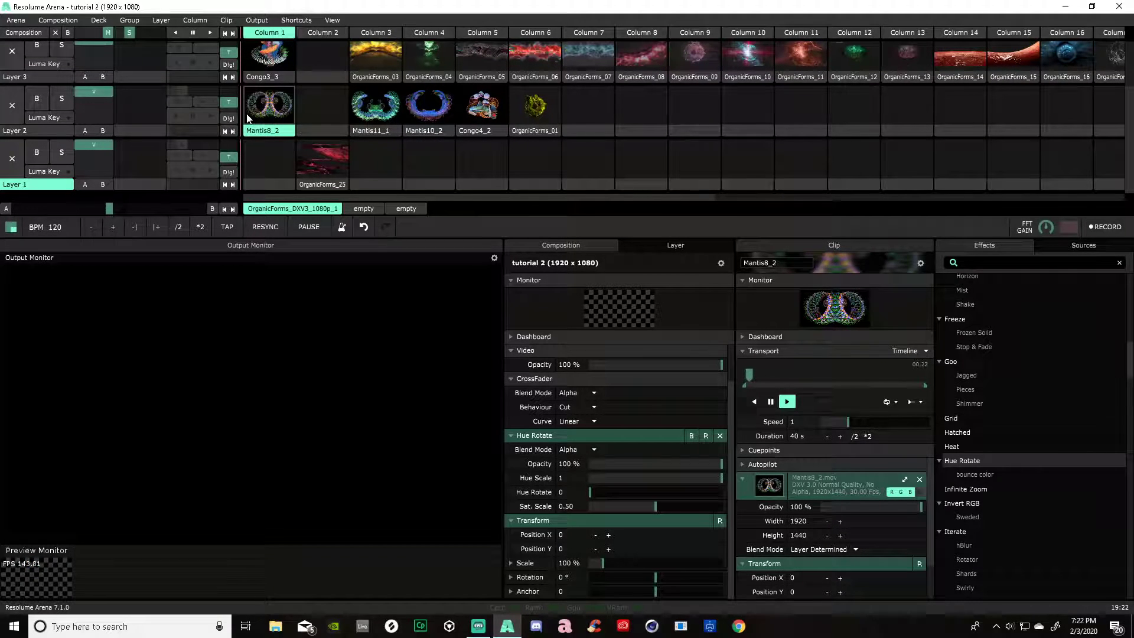
pyautogui.moveTo(335, 185); pyautogui.dragTo(287, 184)
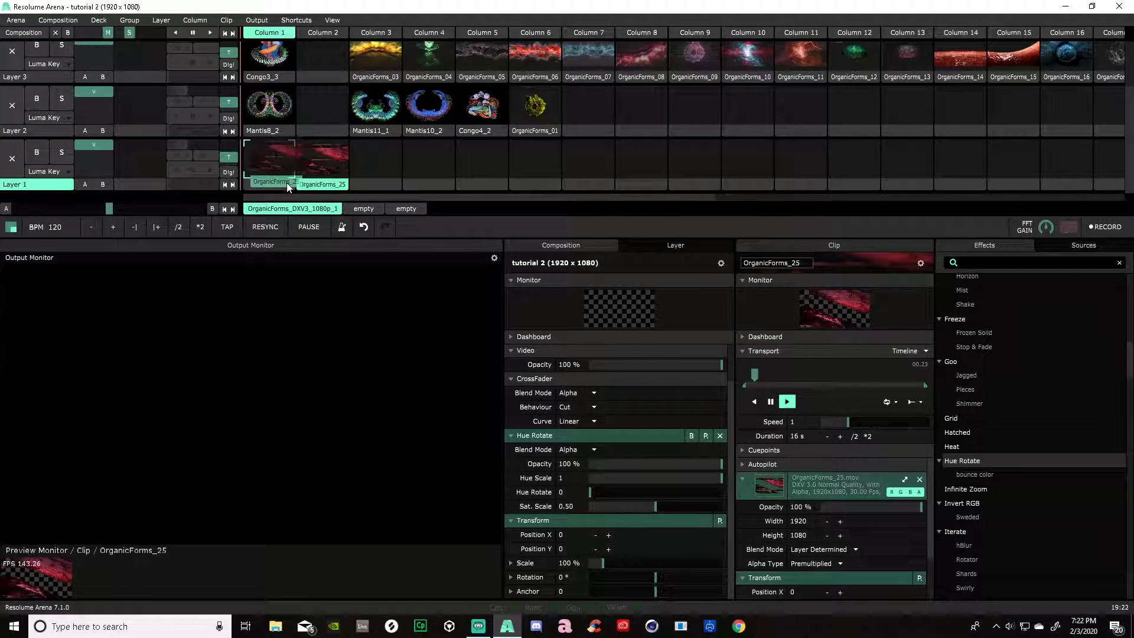
pyautogui.scroll(2, 323, 154)
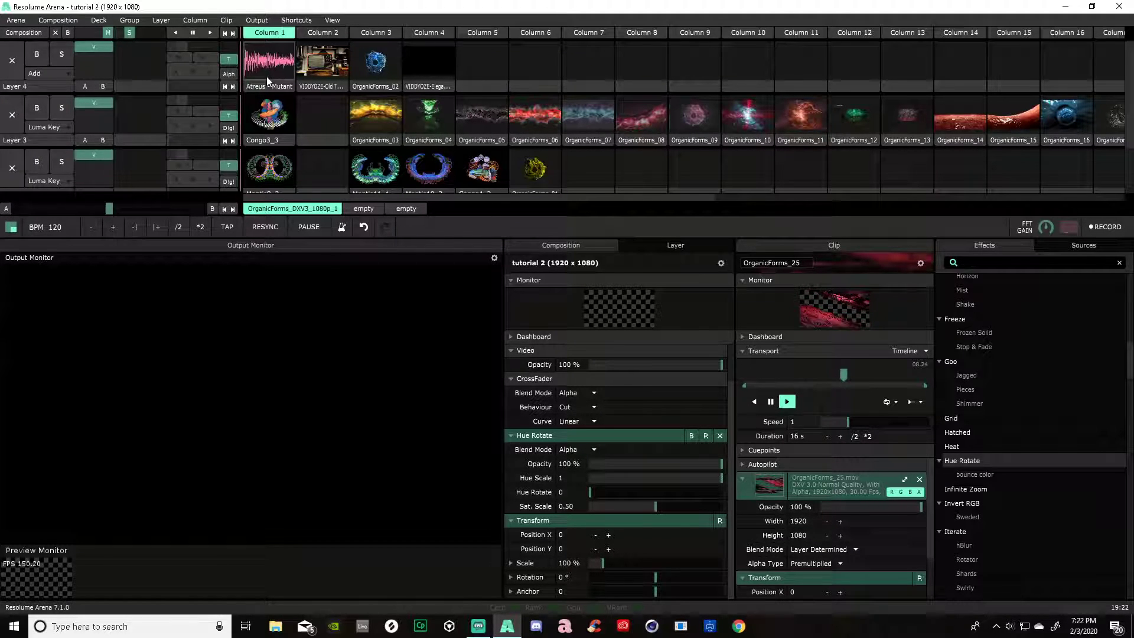
pyautogui.scroll(-2, 321, 118)
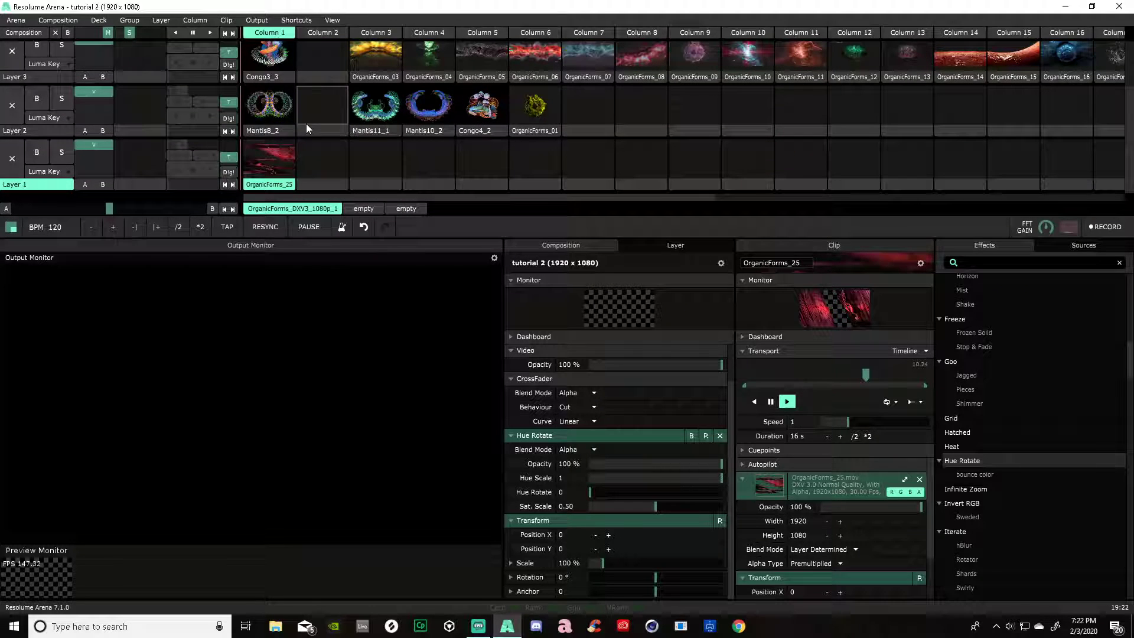
# - Launch OrganicForms_25 in Layer 1 and replace the old Hue Rotate effect with a fresh one
pyautogui.click(278, 159)
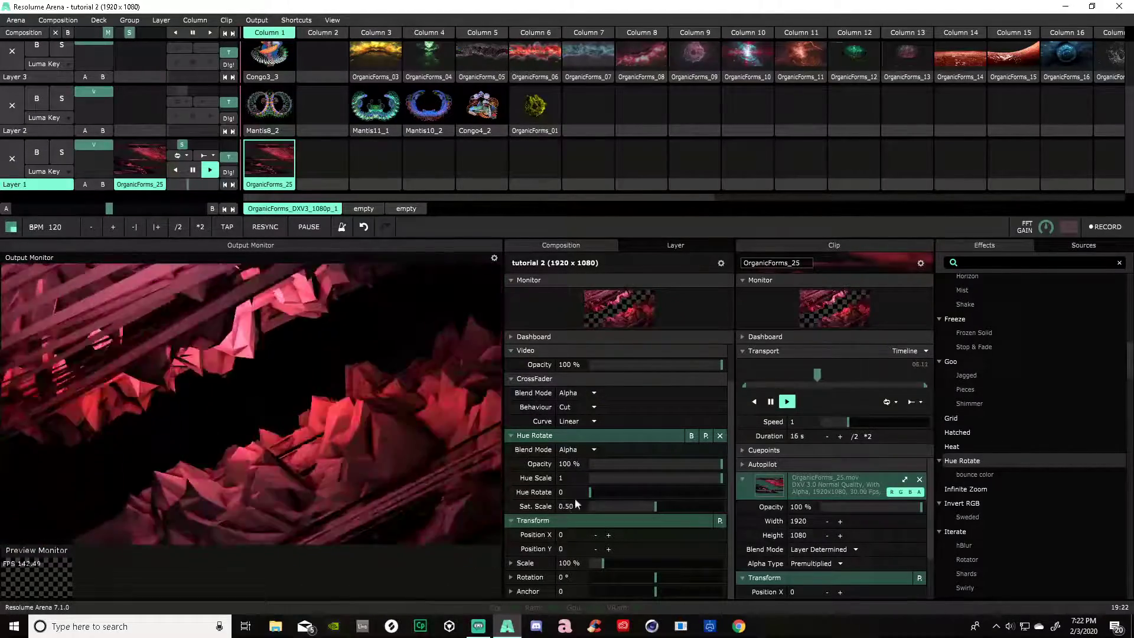
pyautogui.click(720, 435)
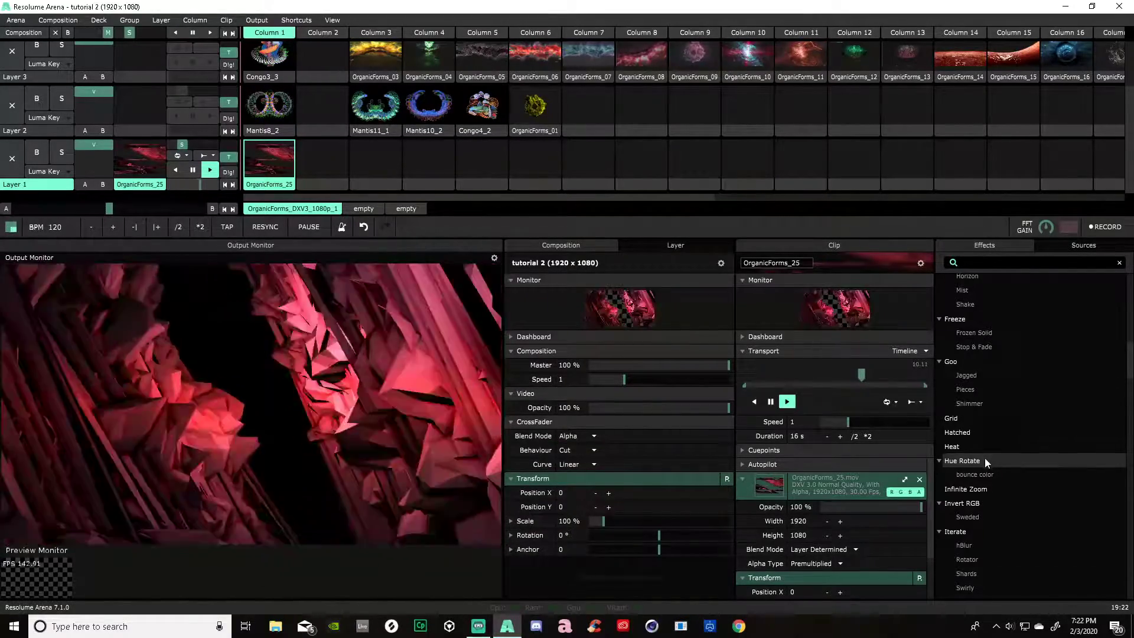
pyautogui.moveTo(984, 459); pyautogui.dragTo(565, 508)
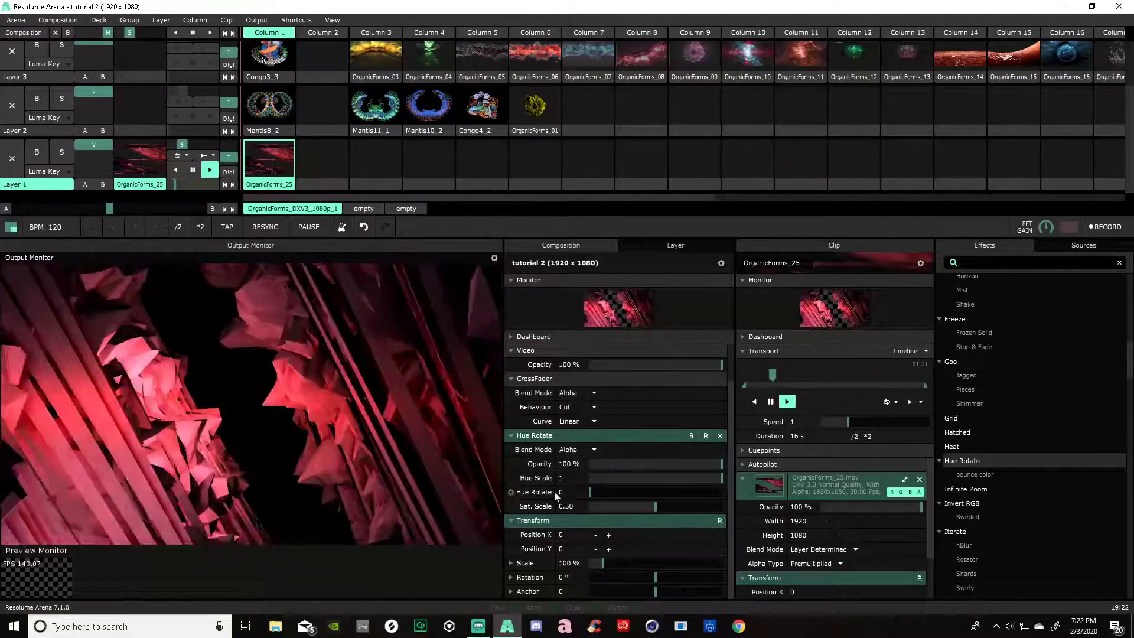
# - Drive the Hue Rotate value with Composition FFT, responding to the low (L) band
pyautogui.click(511, 492)
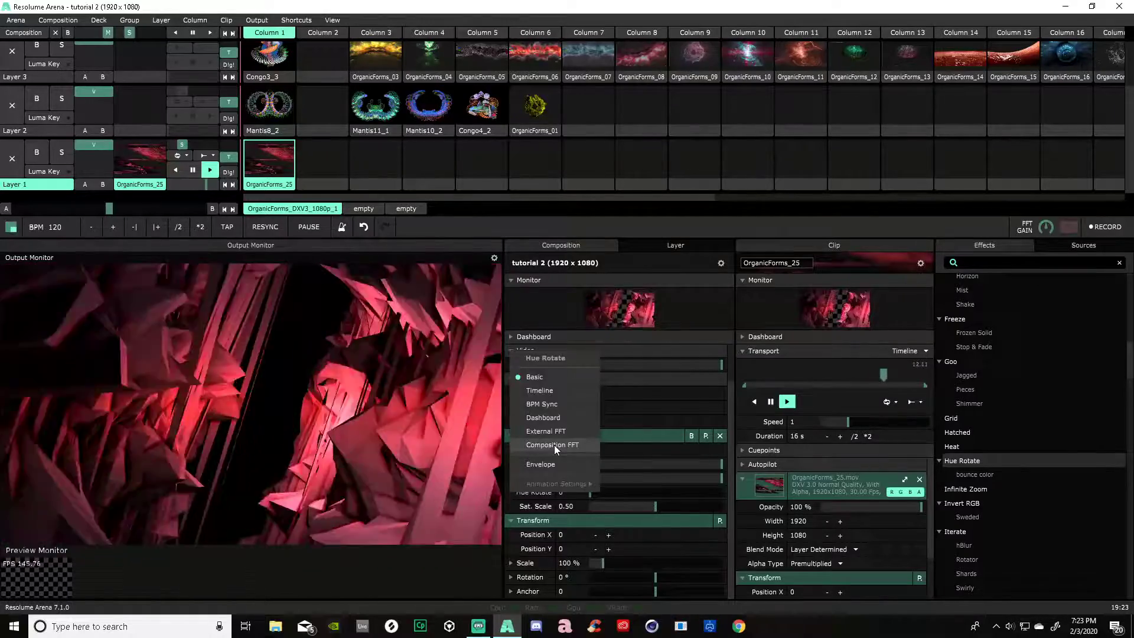
pyautogui.click(554, 445)
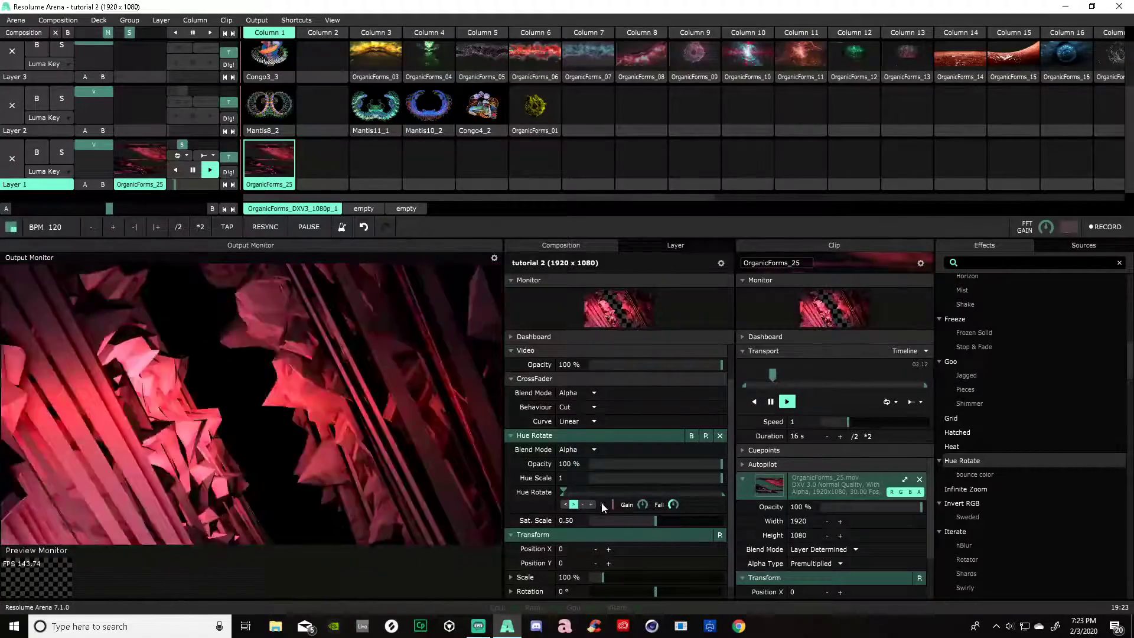
pyautogui.click(602, 504)
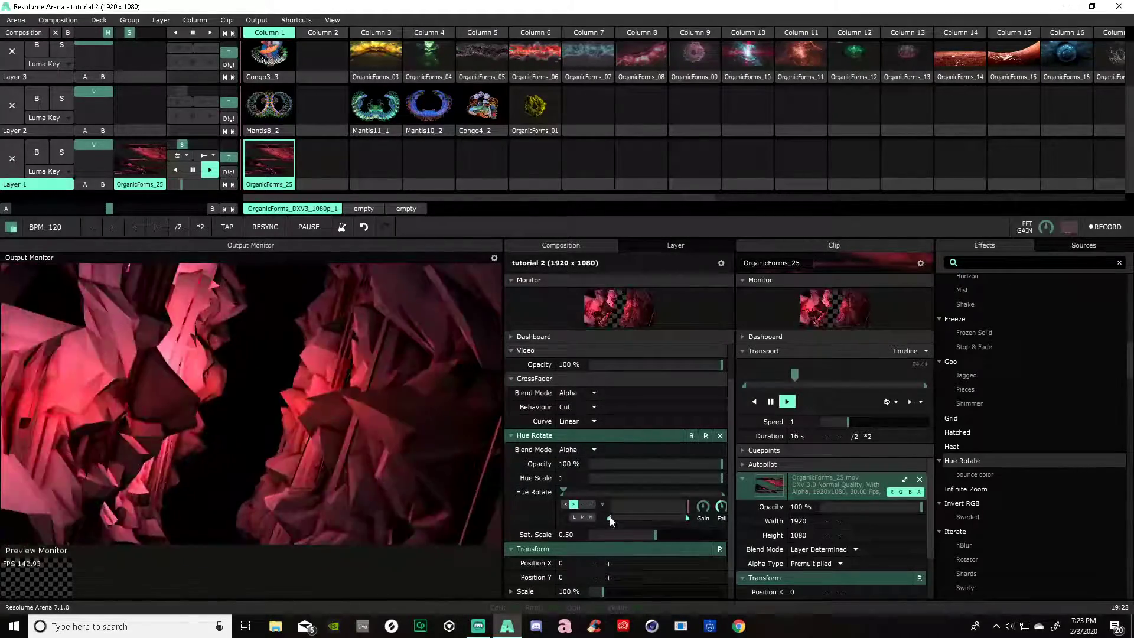
pyautogui.click(576, 518)
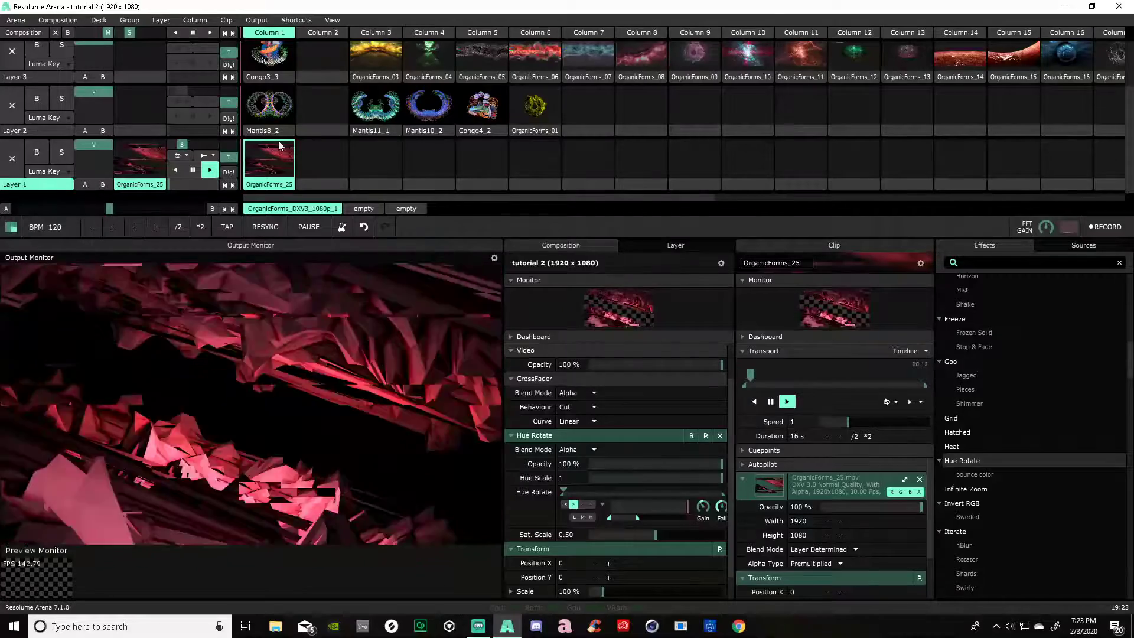
# - Add a Hue Rotate effect to Layer 2
pyautogui.click(29, 132)
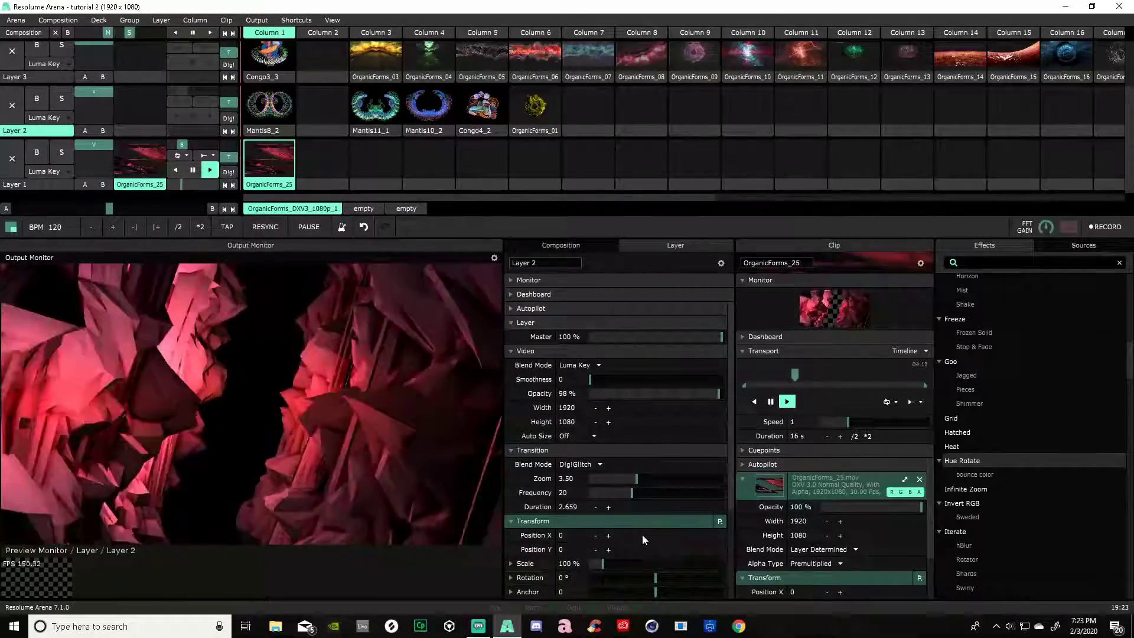
pyautogui.moveTo(984, 465); pyautogui.dragTo(566, 524)
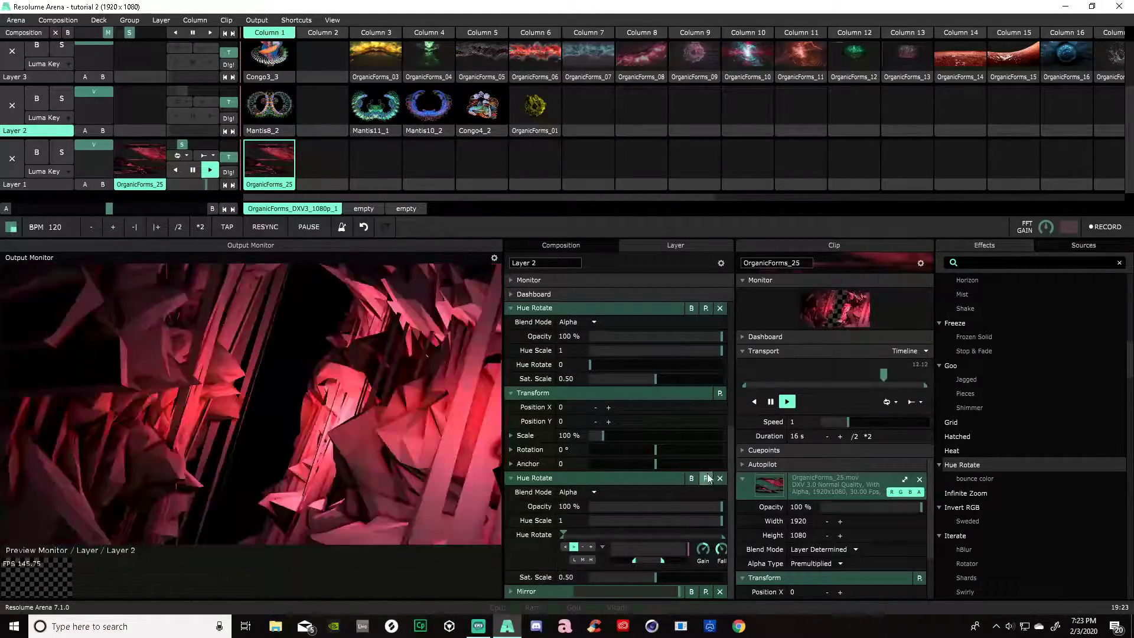
pyautogui.scroll(3, 529, 550)
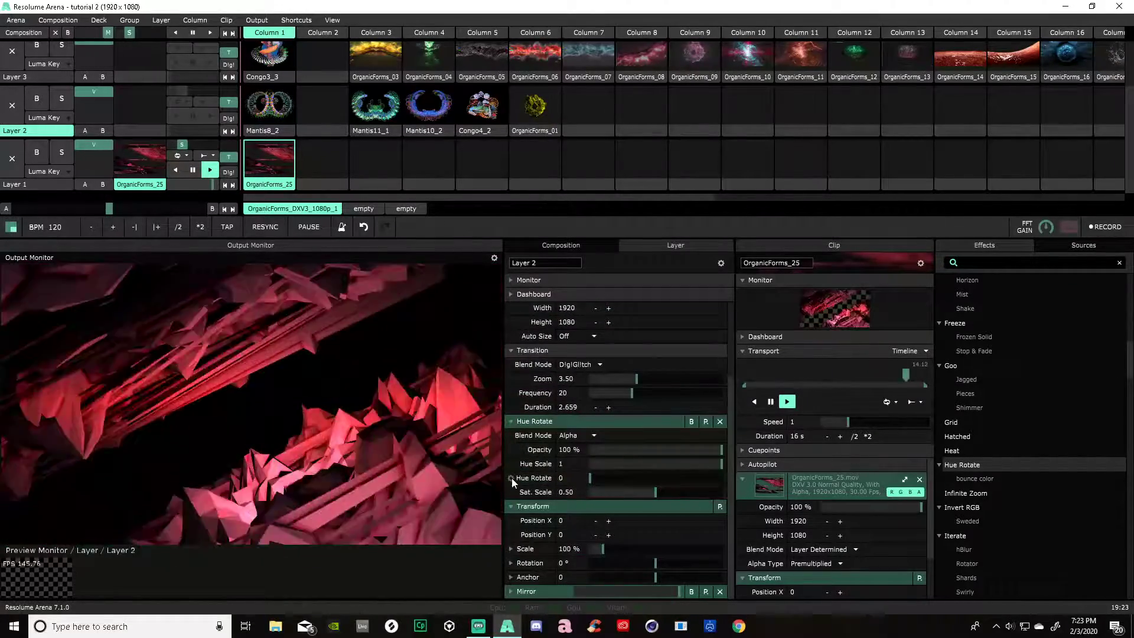
# - Link Layer 2's Hue Rotate to the Composition FFT mid (M) band and start Mantis8_2
pyautogui.click(512, 478)
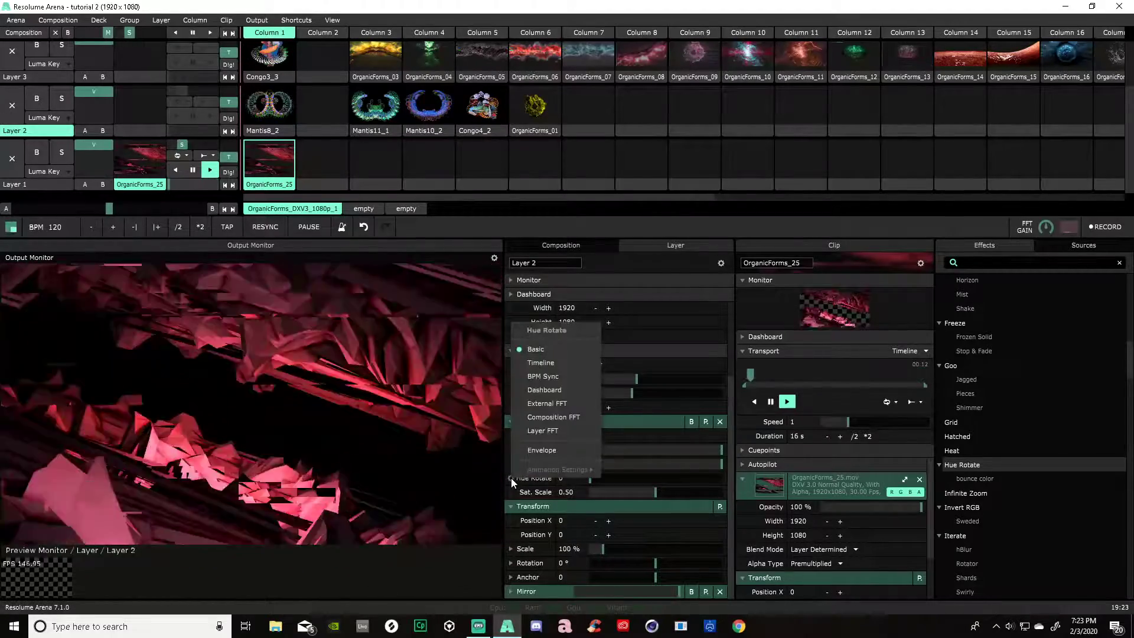
pyautogui.click(551, 416)
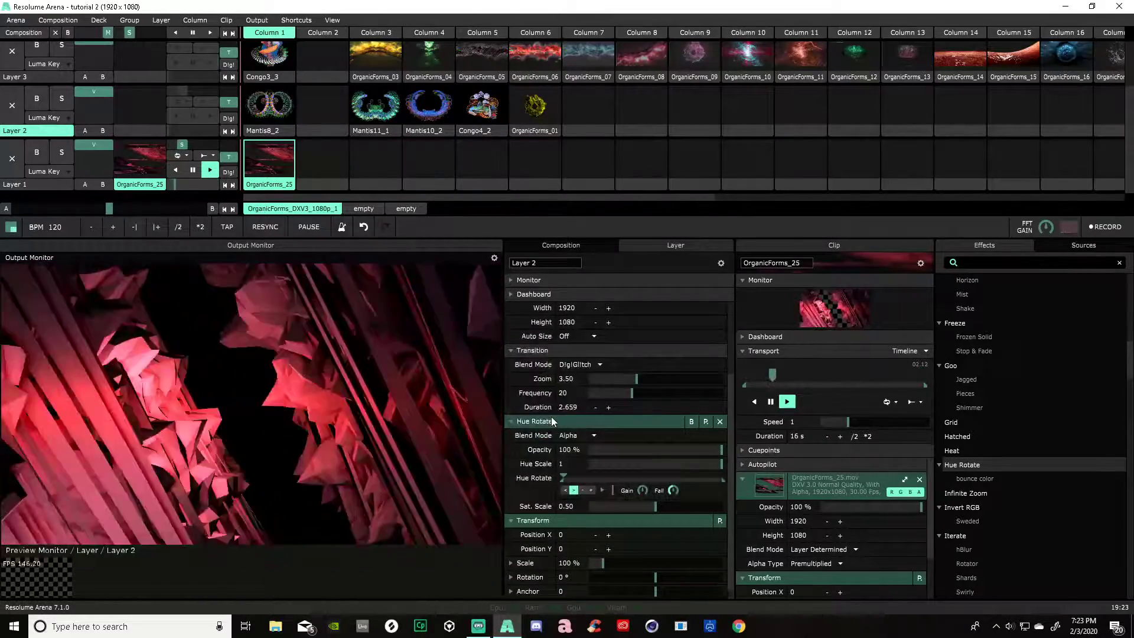
pyautogui.click(602, 489)
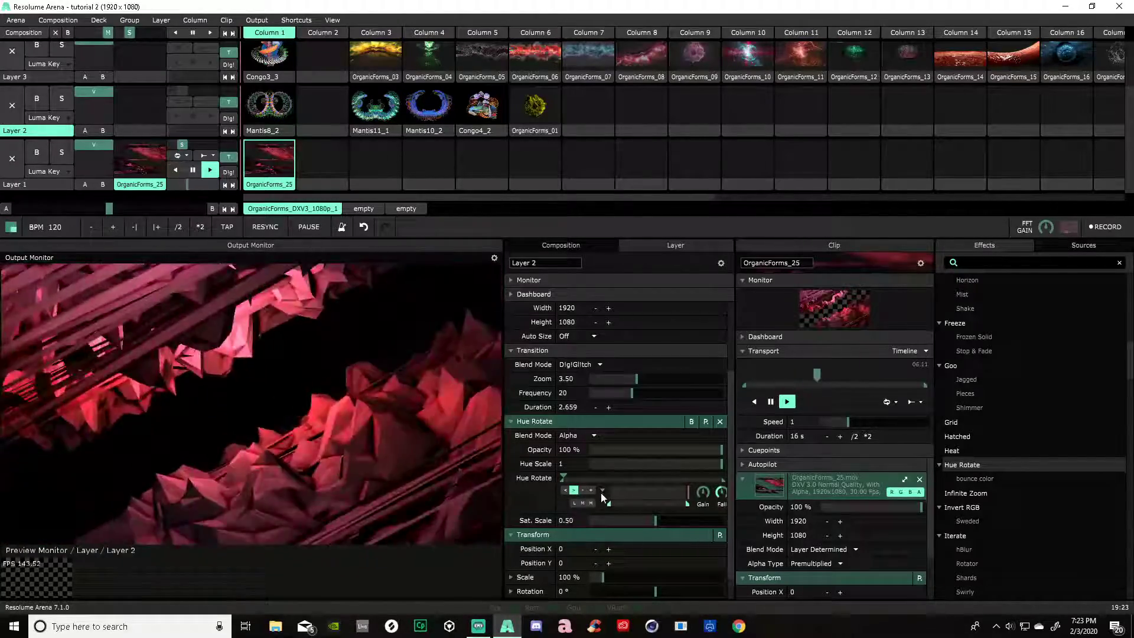
pyautogui.click(582, 503)
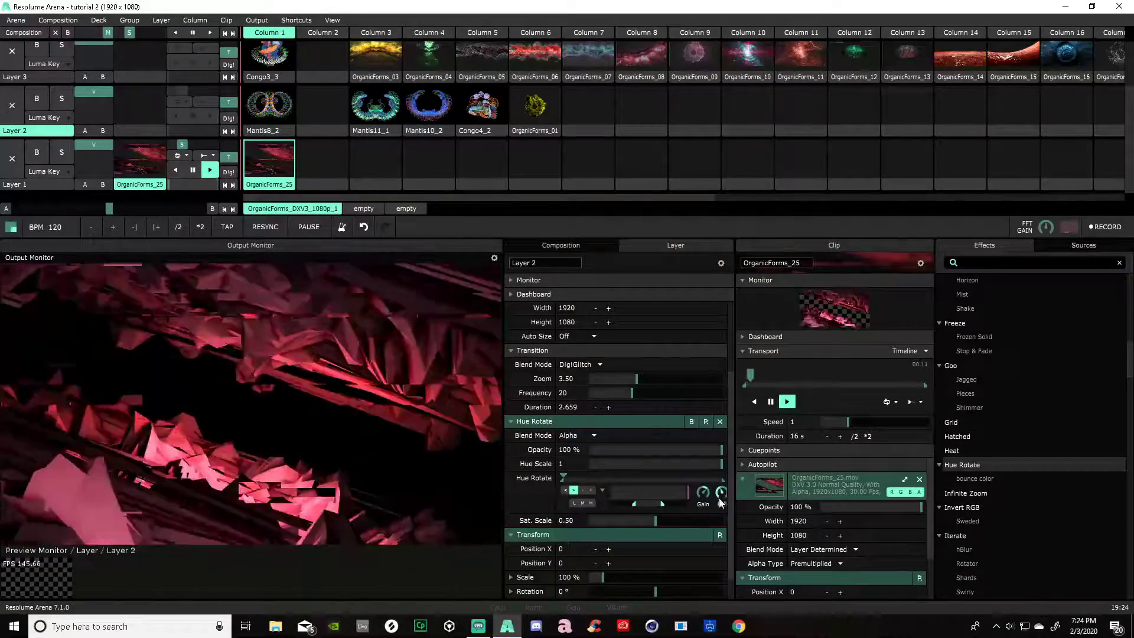
pyautogui.press('a')
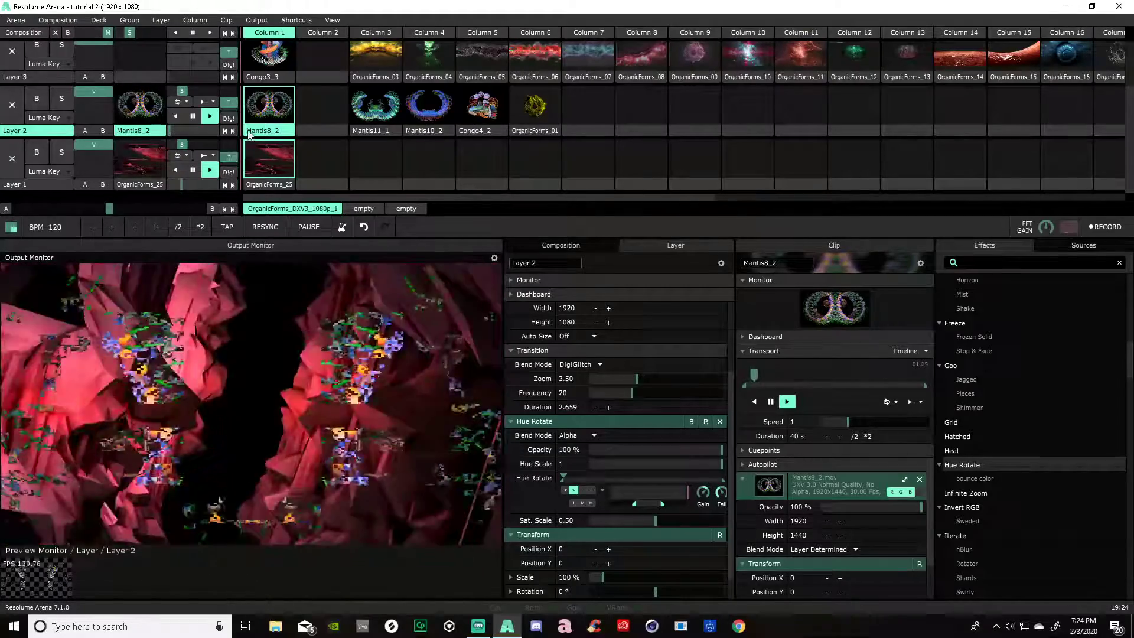
# - Select Layer 3 and launch Congo3_3
pyautogui.click(35, 77)
pyautogui.scroll(1, 260, 106)
pyautogui.click(270, 83)
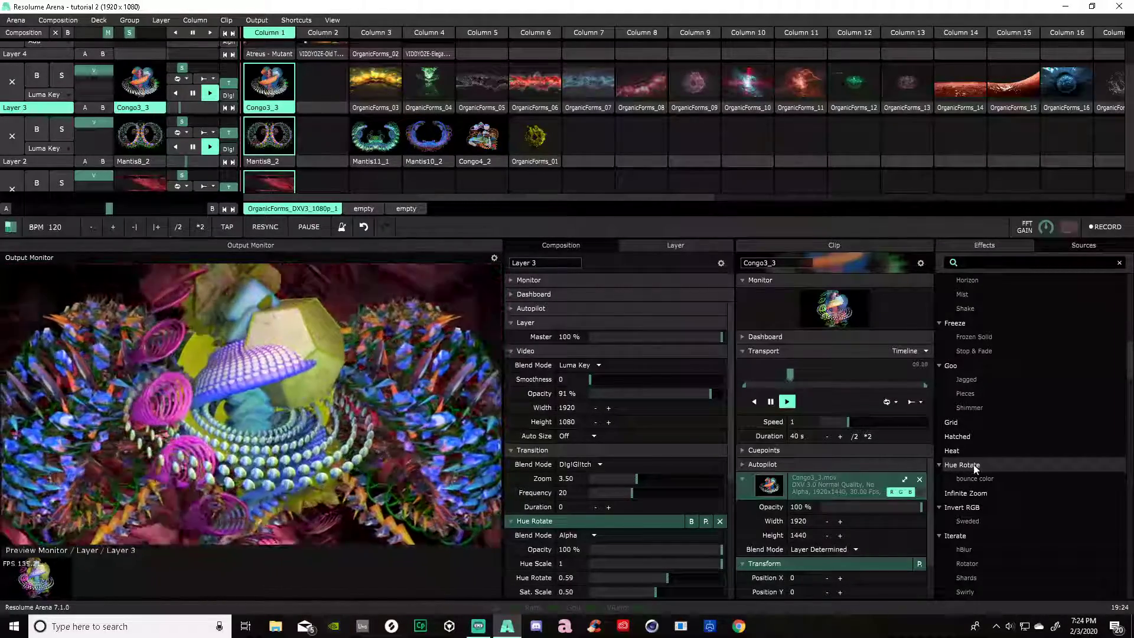
# - Add Hue Rotate to Layer 3 below Transform and raise Hue Rotate to 0.70
pyautogui.moveTo(975, 465); pyautogui.dragTo(602, 487)
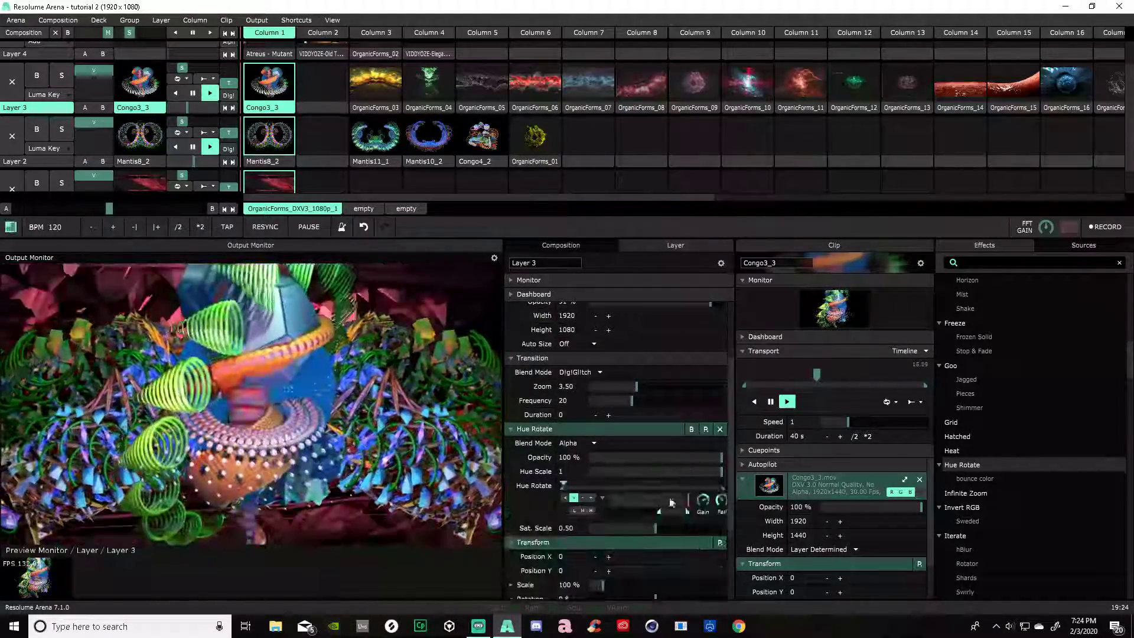
pyautogui.moveTo(709, 431); pyautogui.dragTo(618, 530)
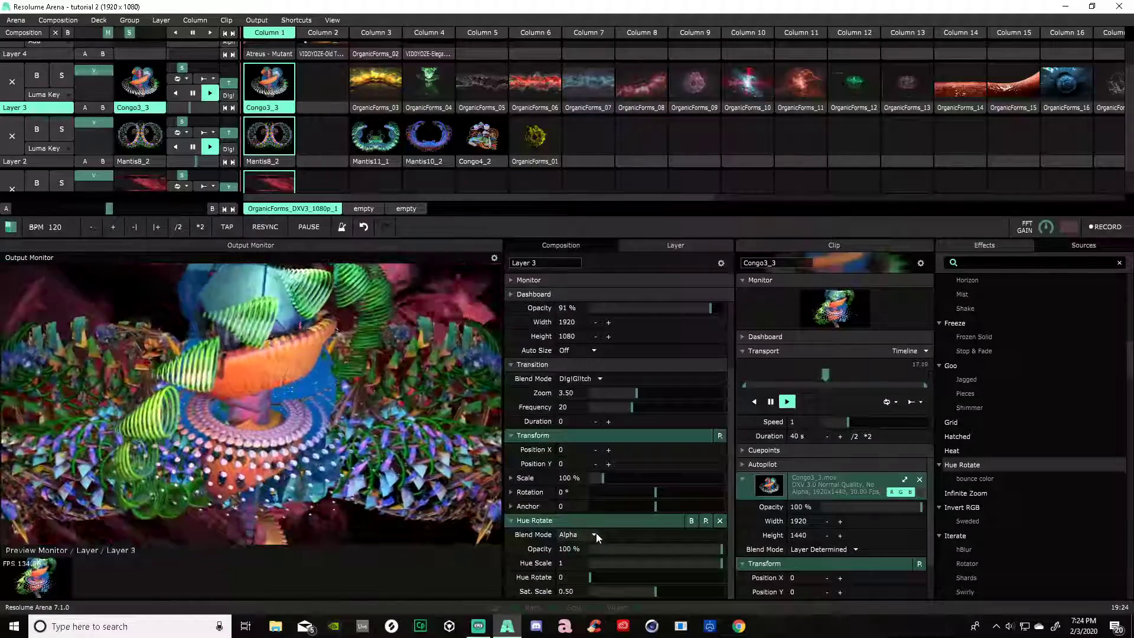
pyautogui.moveTo(591, 580); pyautogui.dragTo(683, 584)
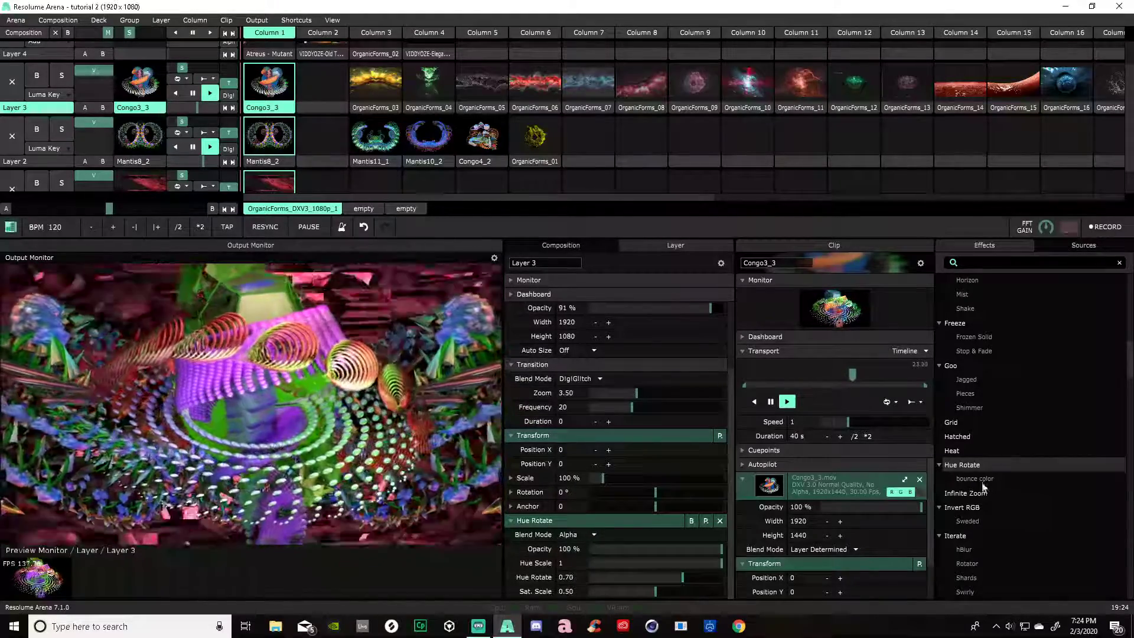
# - Add a second Hue Rotate to Layer 3 and drive its value from Composition FFT with bands expanded
pyautogui.moveTo(790, 468); pyautogui.dragTo(575, 515)
pyautogui.scroll(-3, 591, 504)
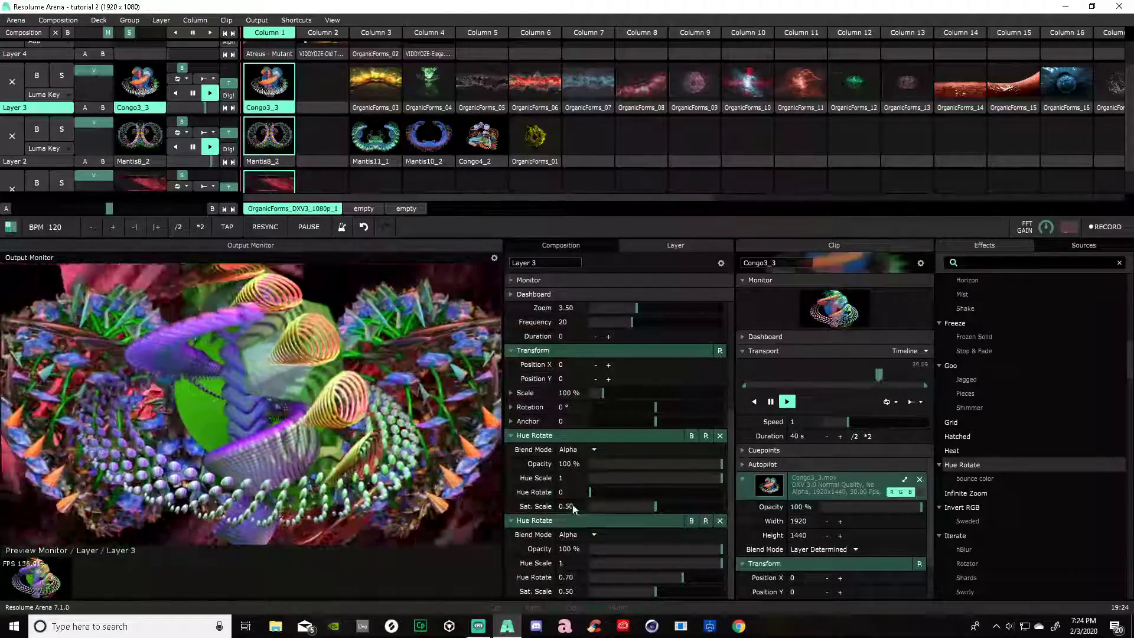
pyautogui.click(511, 492)
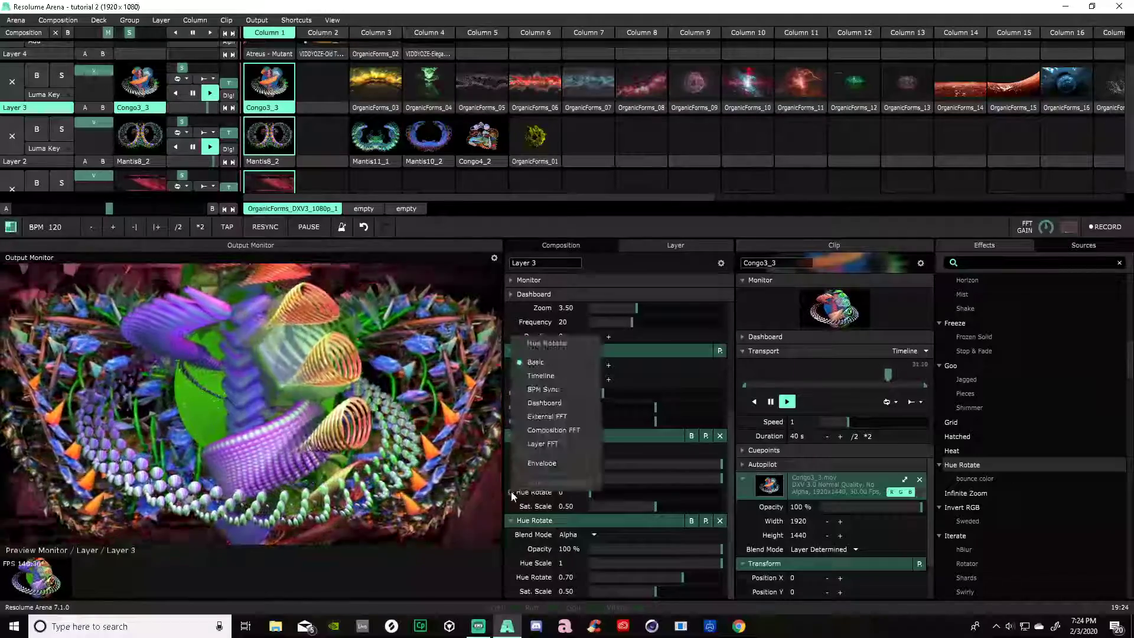
pyautogui.click(552, 433)
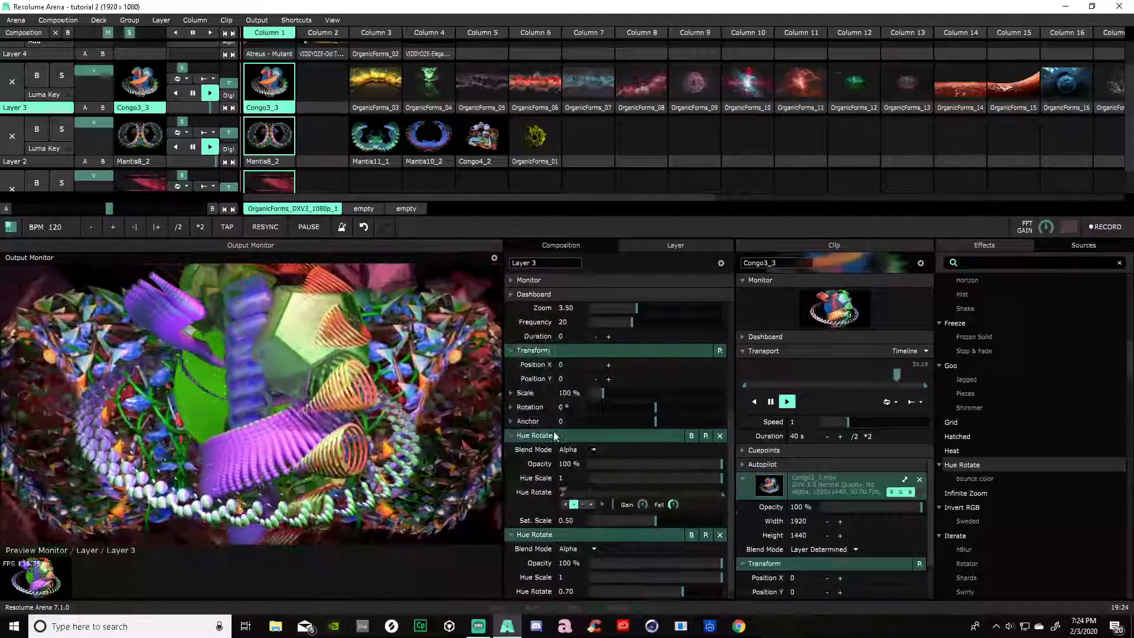
pyautogui.click(600, 503)
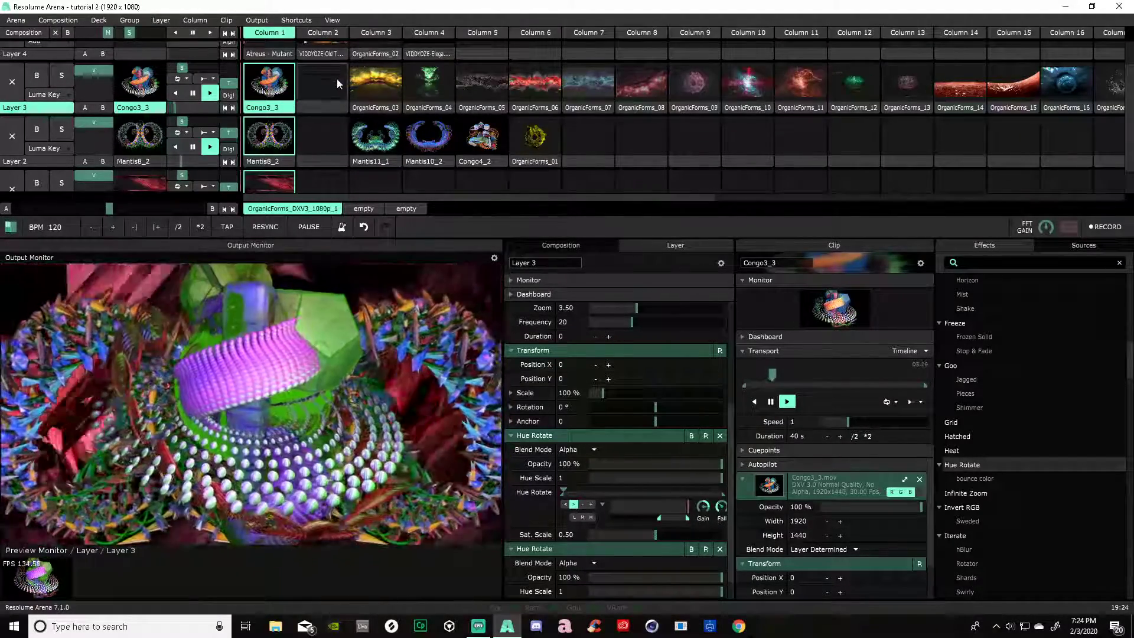
pyautogui.scroll(1, 288, 143)
pyautogui.click(272, 73)
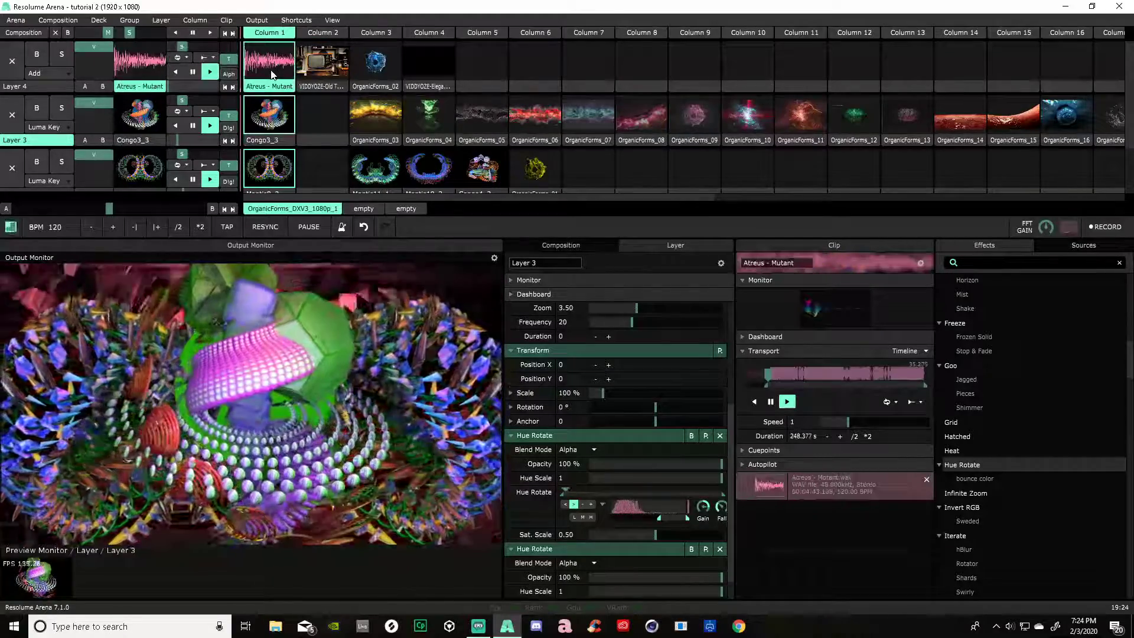